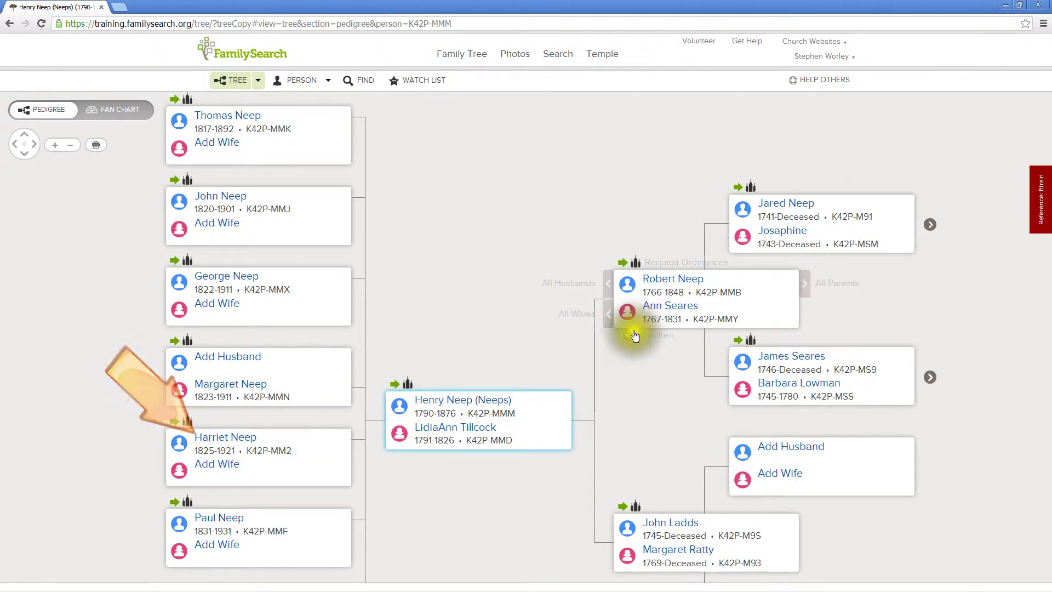
# Look through the list of children recorded for the parents of the root person in the pedigree
pyautogui.click(632, 336)
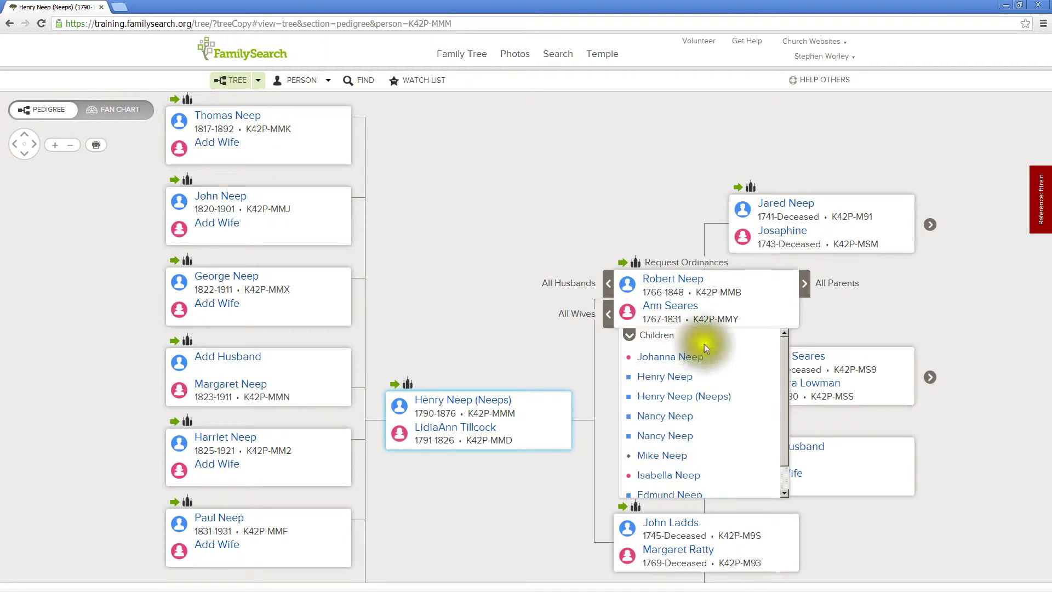
pyautogui.moveTo(784, 351); pyautogui.dragTo(784, 400)
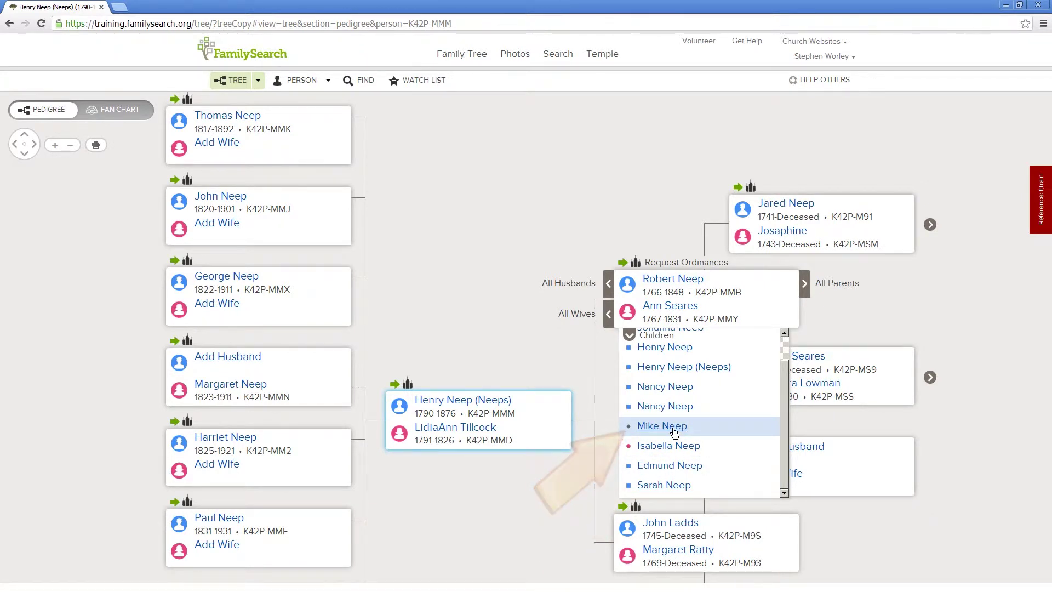
pyautogui.click(669, 405)
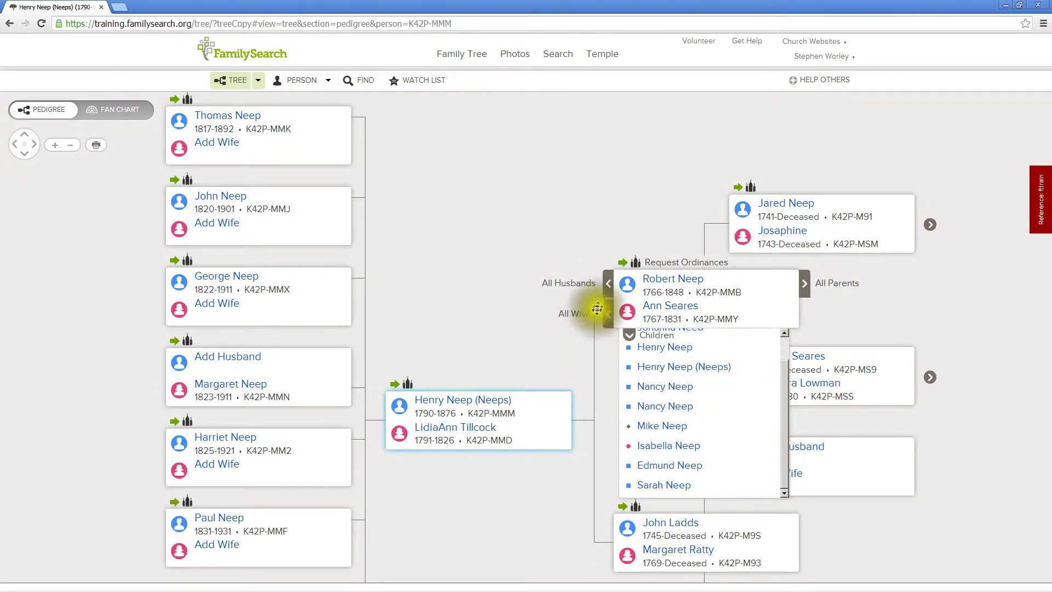
# Review all husbands, wives and parents recorded for that same parent couple
pyautogui.click(608, 284)
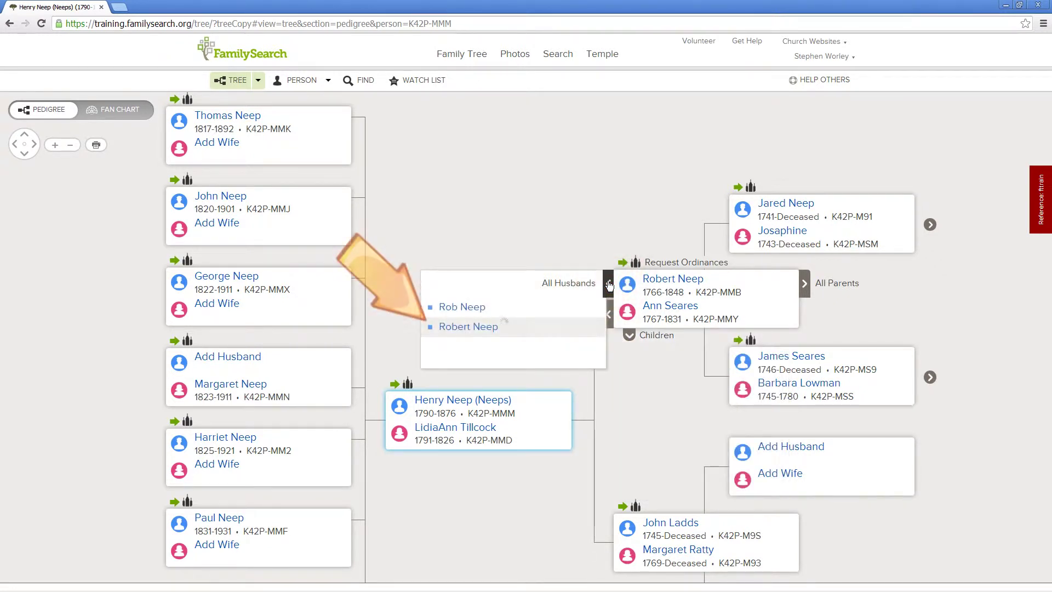
pyautogui.click(609, 316)
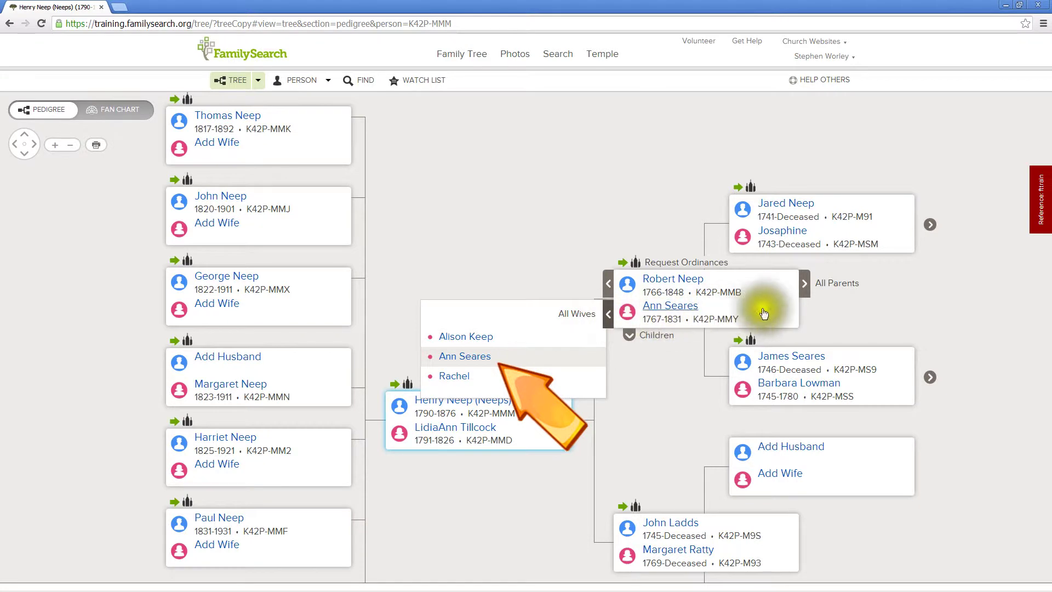
pyautogui.click(806, 292)
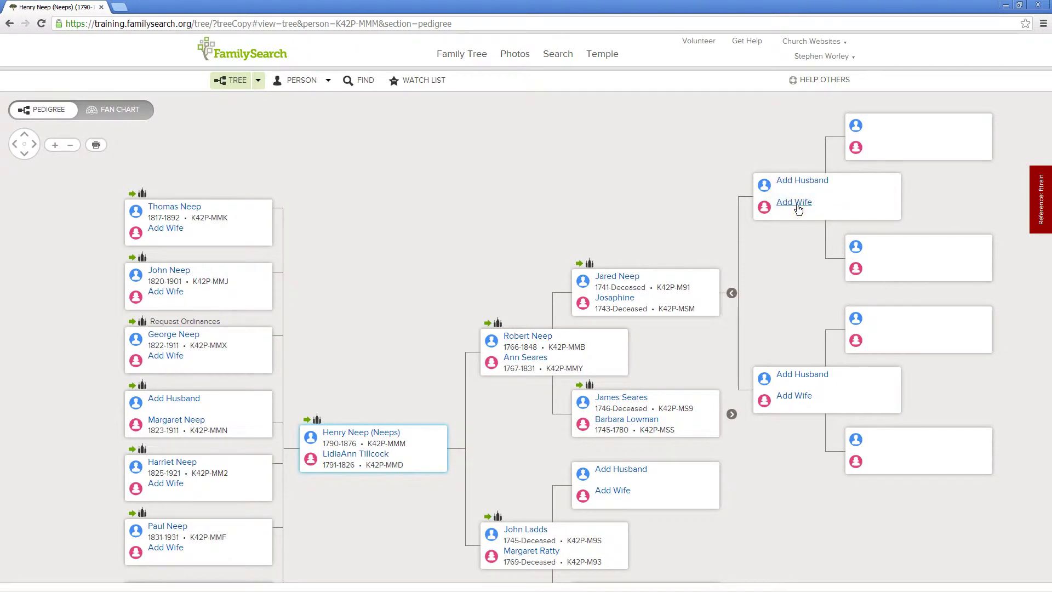
# Open the person page of the root person's paternal grandfather and start adding a father for him
pyautogui.click(628, 278)
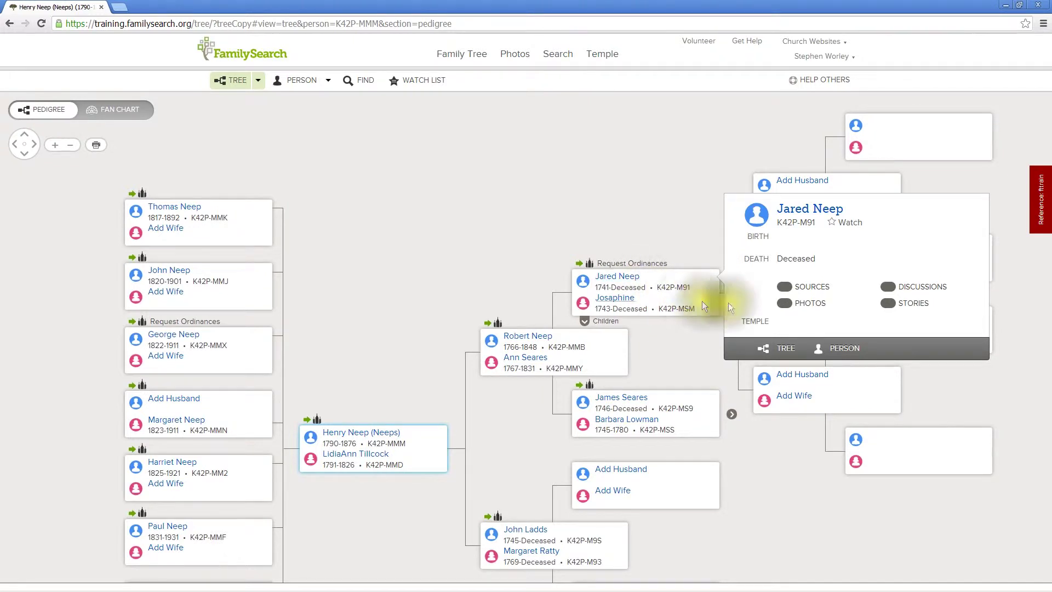
pyautogui.click(829, 354)
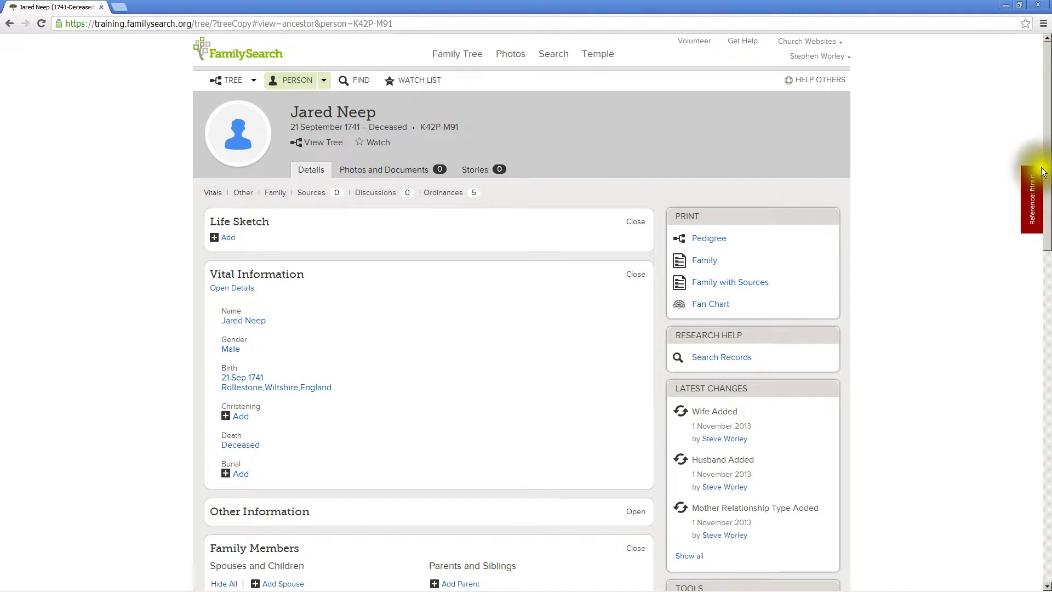
pyautogui.moveTo(1045, 167); pyautogui.dragTo(1045, 226)
pyautogui.click(470, 427)
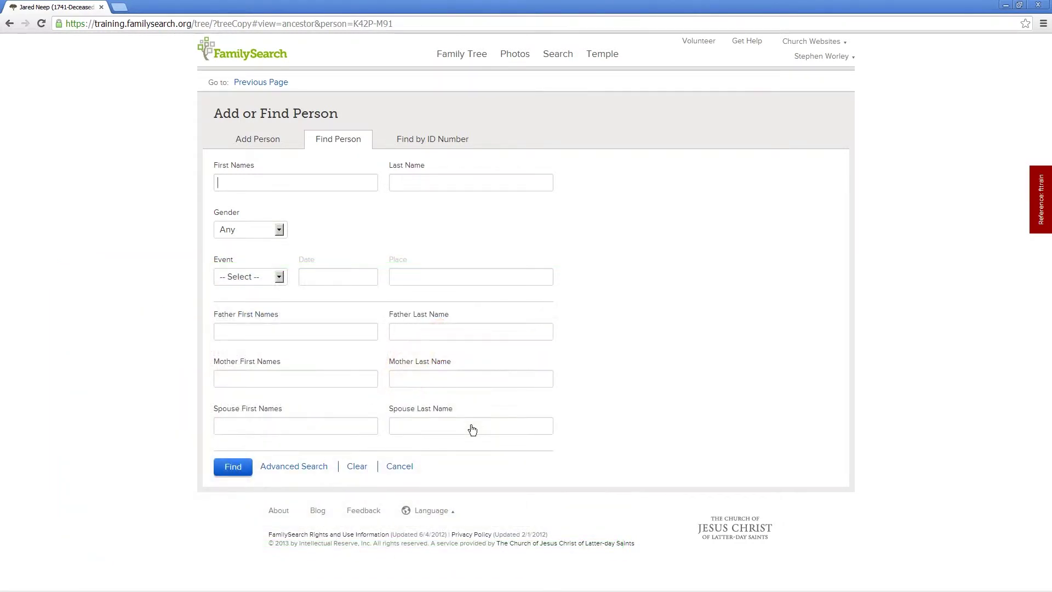
# Check the option to find by ID number, and enter the father's first and last name in the person search instead
pyautogui.click(432, 144)
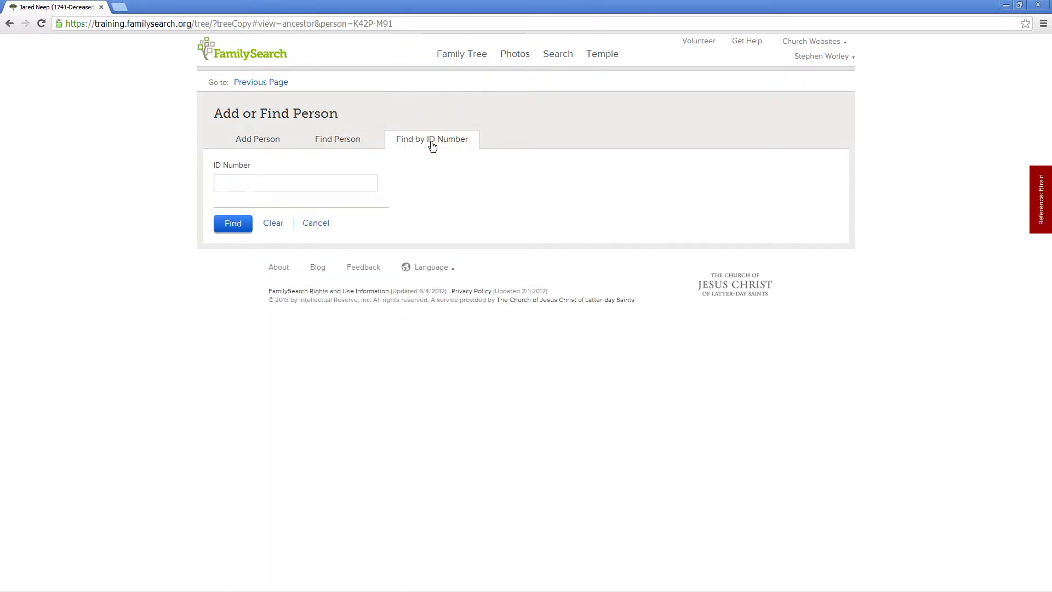
pyautogui.click(359, 140)
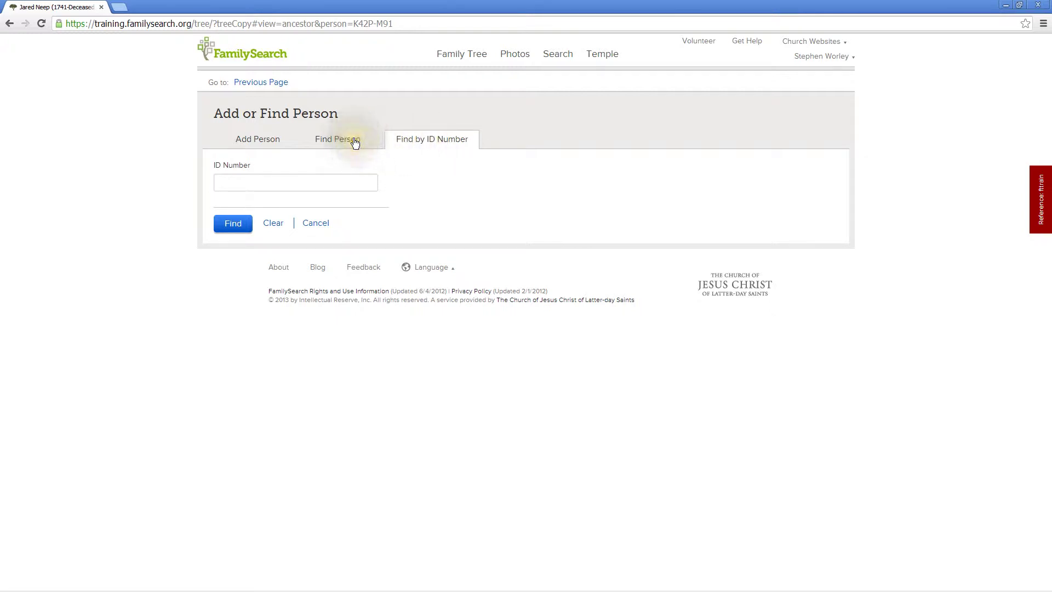
pyautogui.write('Joshua')
pyautogui.press('Tab')
pyautogui.write('Neep')
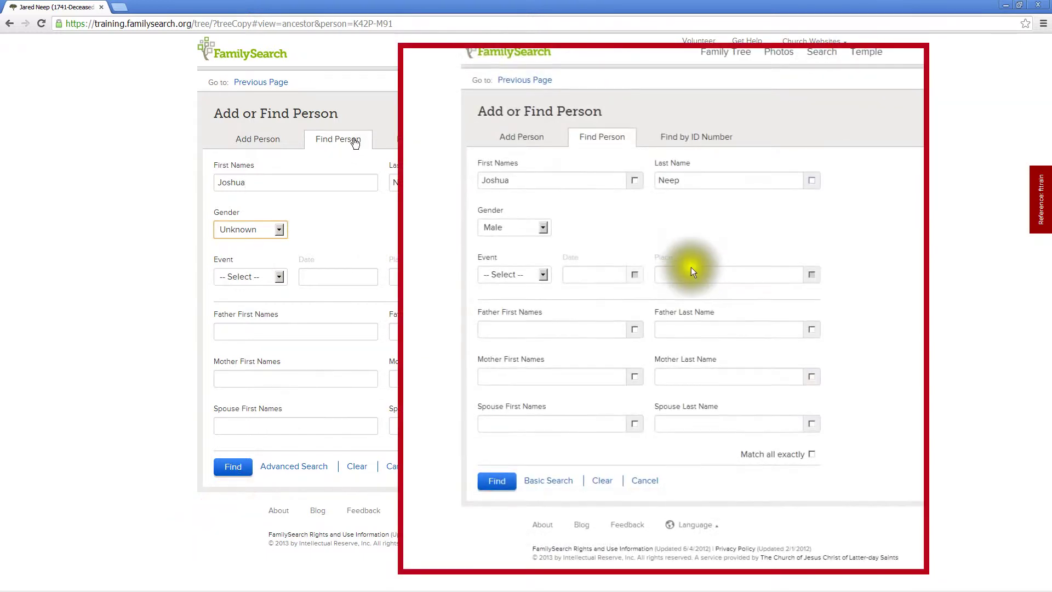
# Search for a male with the father's birth year under the Birth event, and repeat the search without the birth criterion
pyautogui.press('Tab')
pyautogui.press('m')
pyautogui.press('Tab')
pyautogui.press('b')
pyautogui.press('Tab')
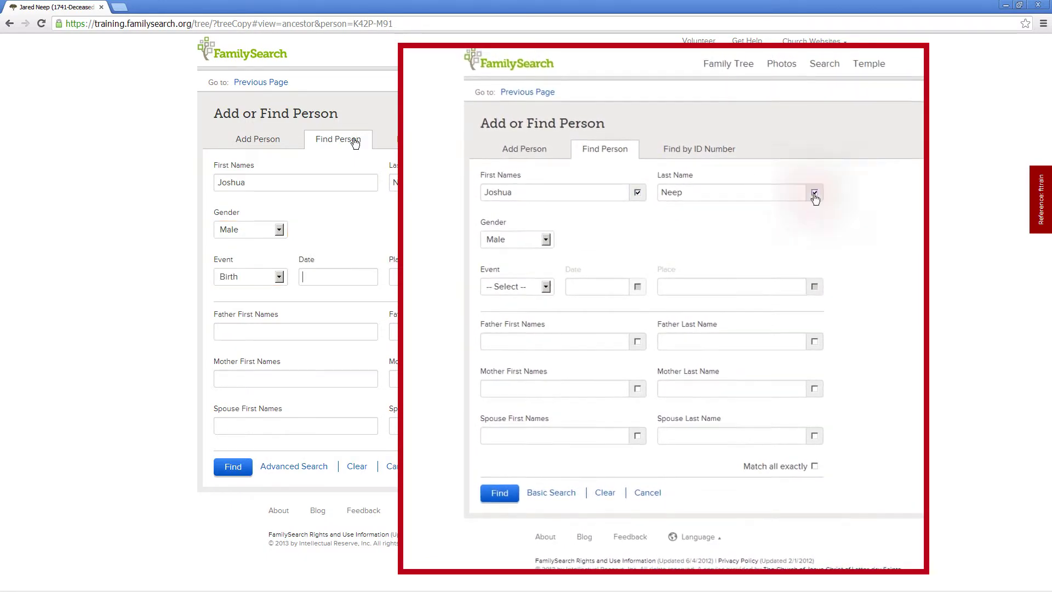
pyautogui.write('1719')
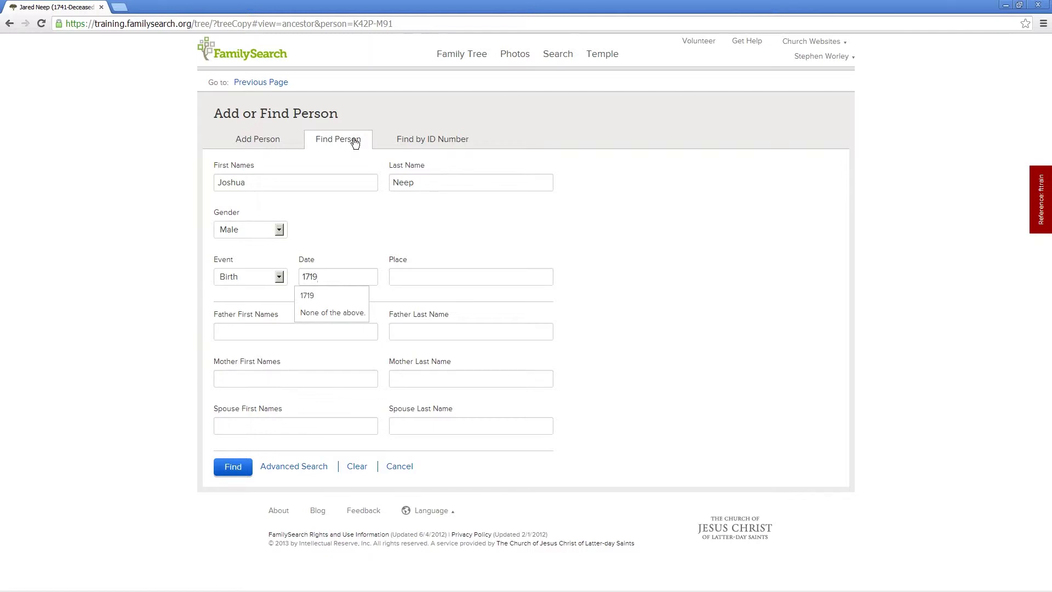
pyautogui.click(234, 468)
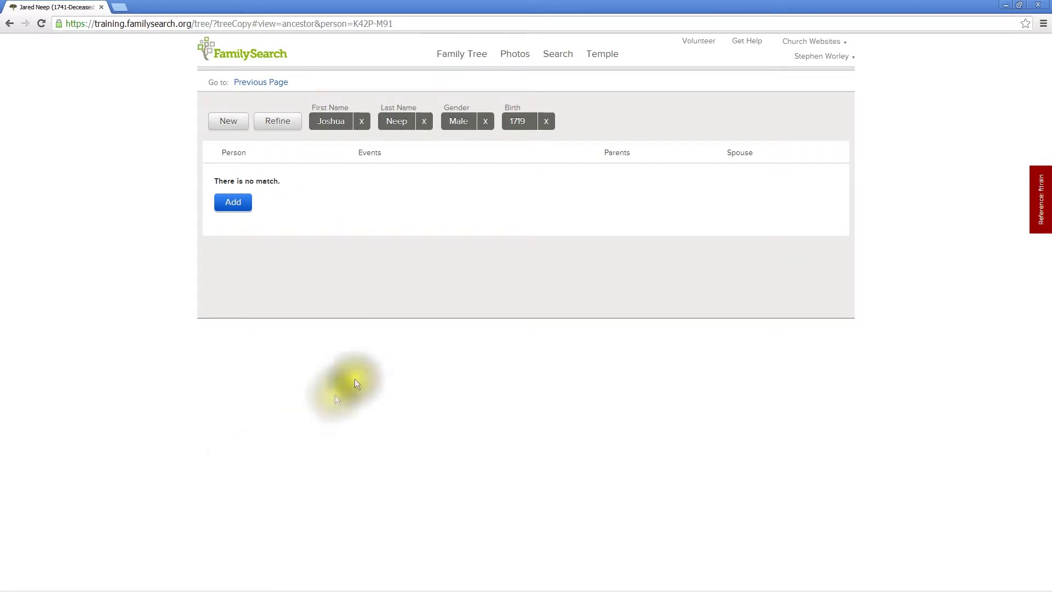
pyautogui.click(547, 125)
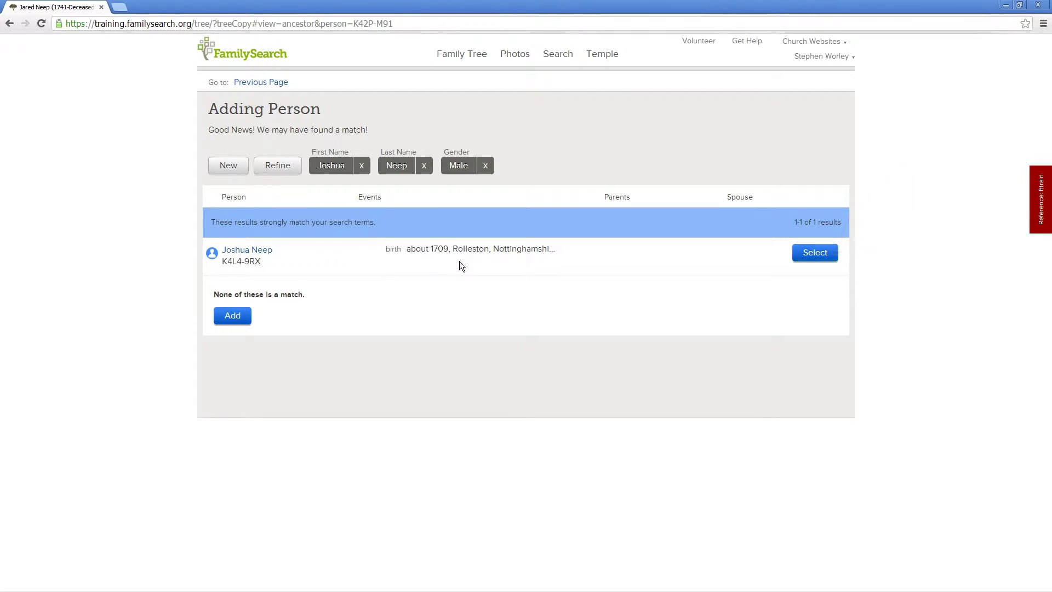
# Add the father as a new deceased person with his birth year and the standard birthplace Rollestone, Wiltshire, England
pyautogui.click(233, 316)
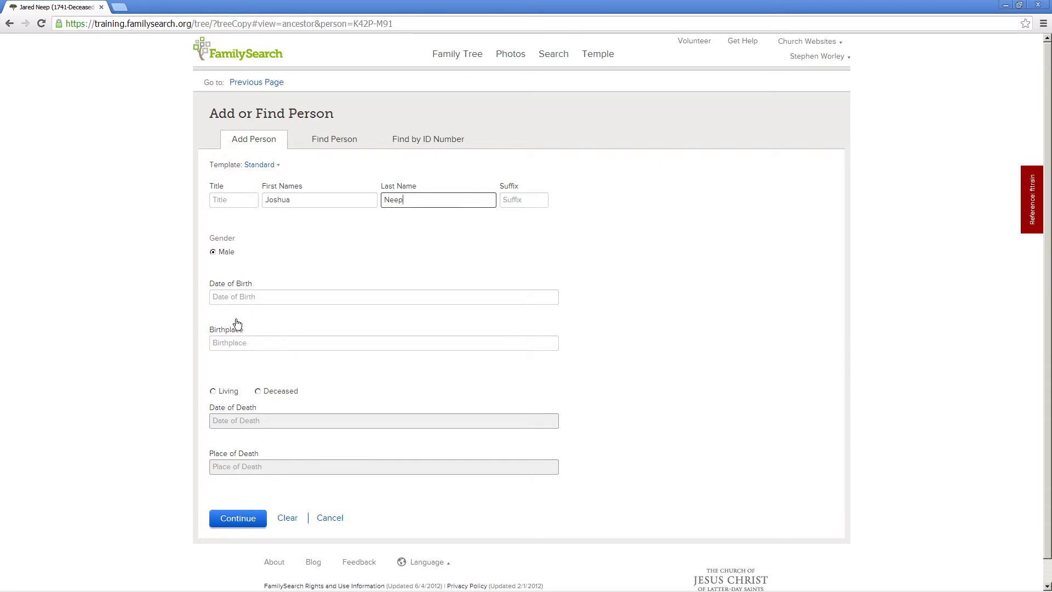
pyautogui.click(271, 297)
pyautogui.write('1719')
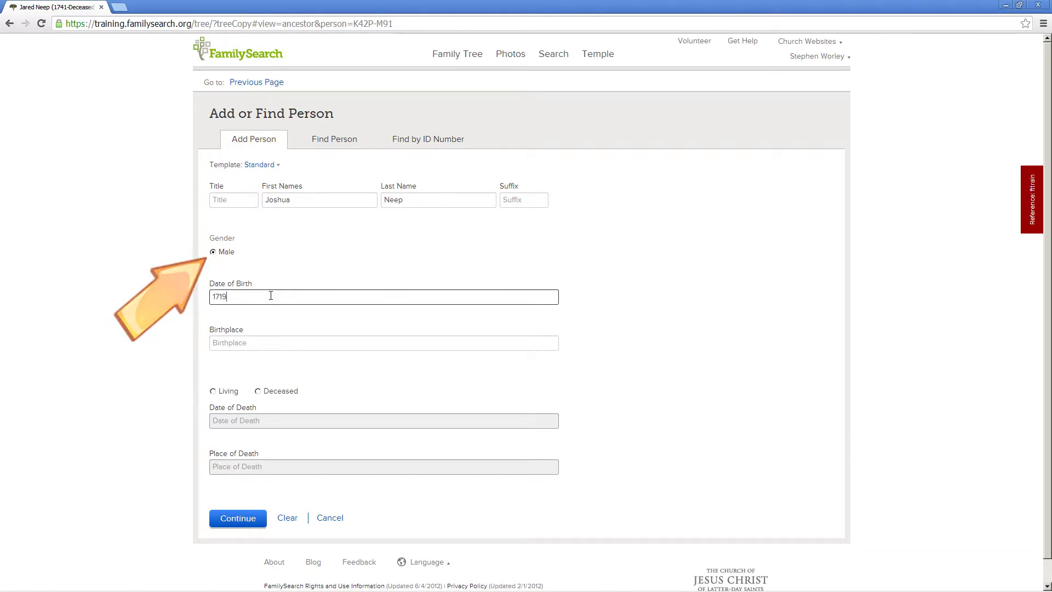
pyautogui.press('Tab')
pyautogui.write('R')
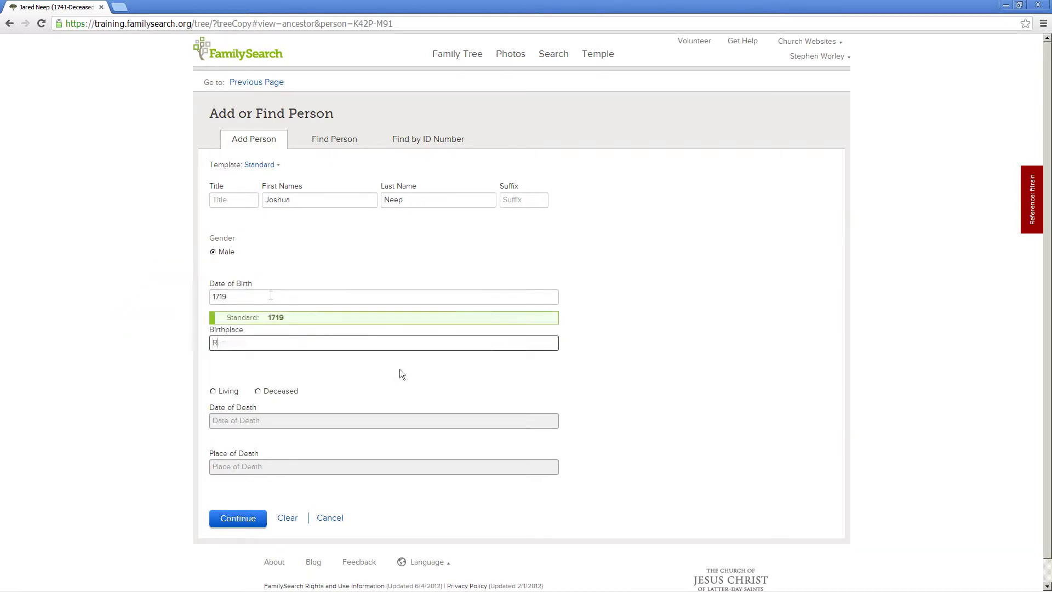
pyautogui.write('ollestone, w')
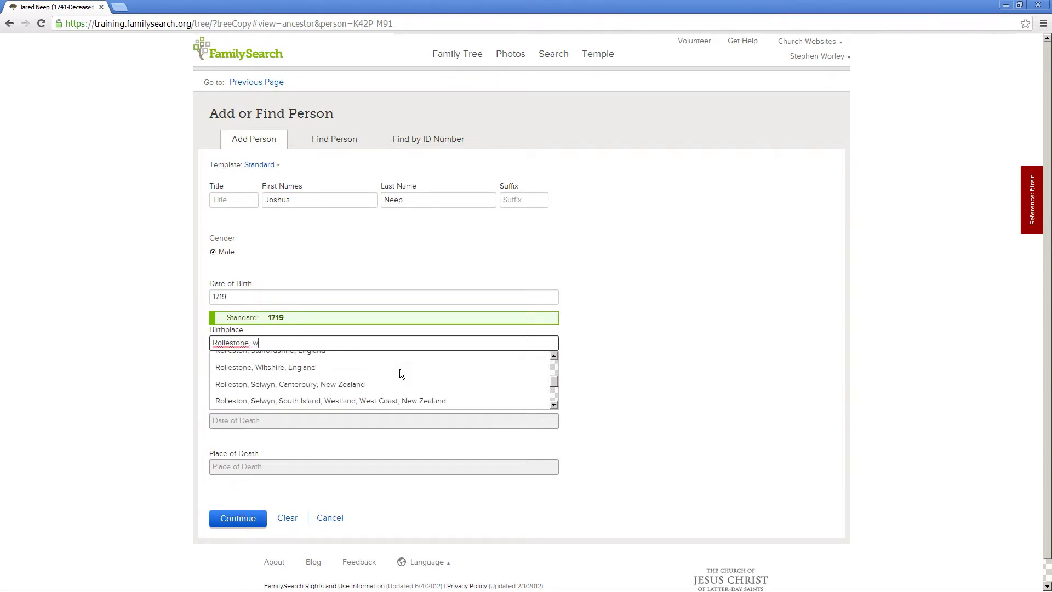
pyautogui.click(320, 377)
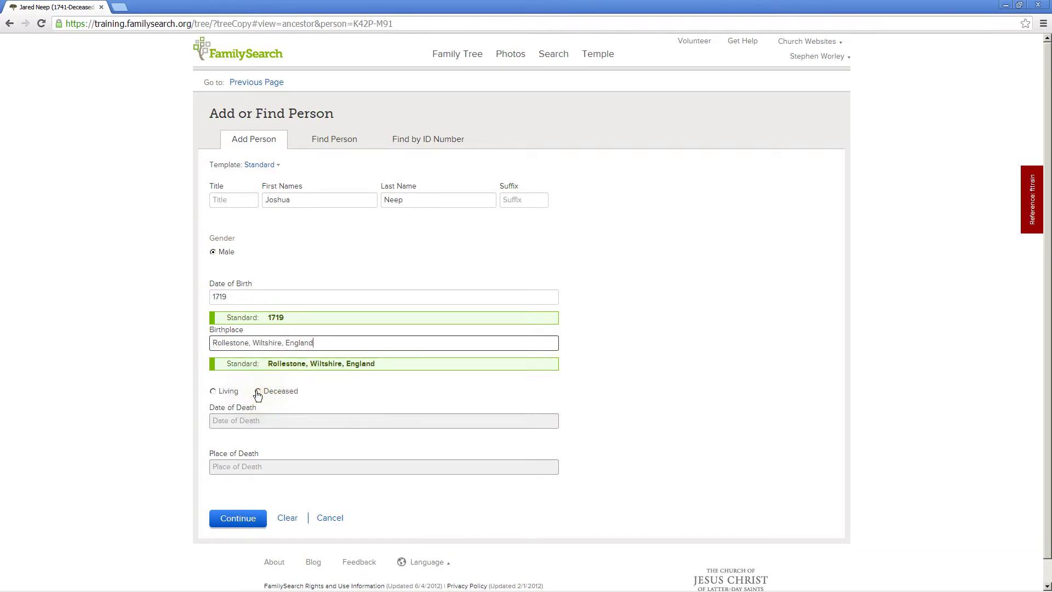
pyautogui.click(257, 392)
pyautogui.click(243, 521)
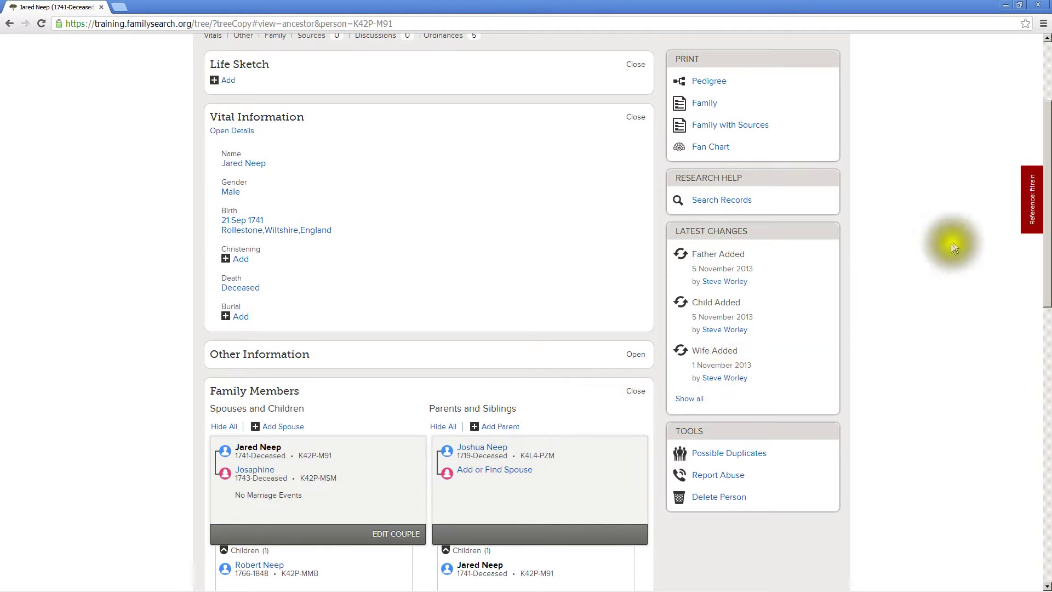
# Examine the kinds of facts and events that can be added under Other Information, and close the section again
pyautogui.moveTo(1047, 190); pyautogui.dragTo(1048, 280)
pyautogui.click(633, 106)
pyautogui.click(300, 112)
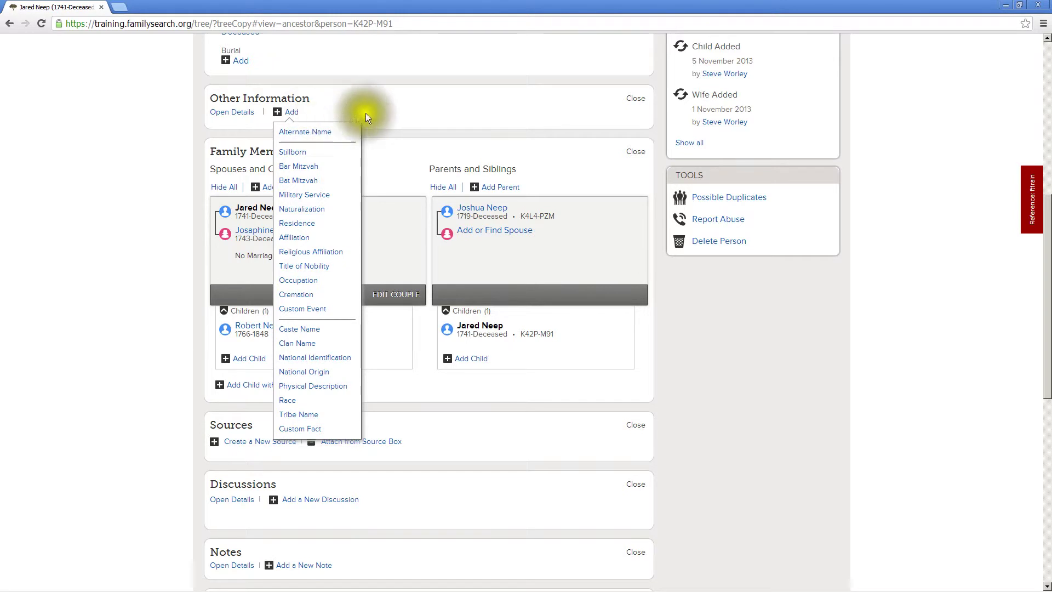
pyautogui.click(634, 100)
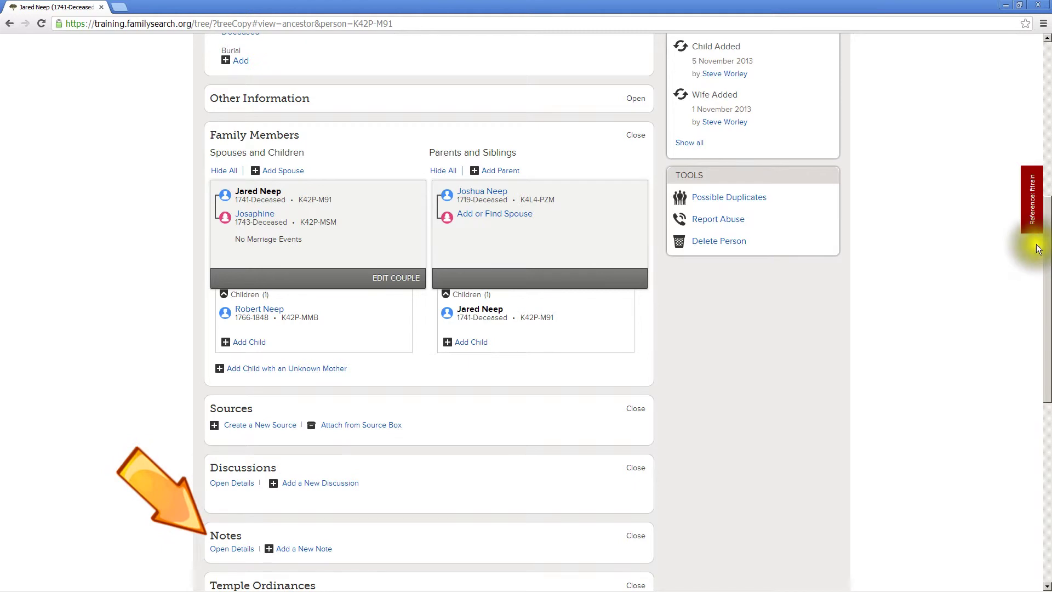
# Open the Life Sketch entry for the grandfather and close the section without writing anything
pyautogui.moveTo(1050, 247)
pyautogui.mouseDown()
pyautogui.moveTo(1035, 131)
pyautogui.moveTo(1042, 93)
pyautogui.mouseUp()
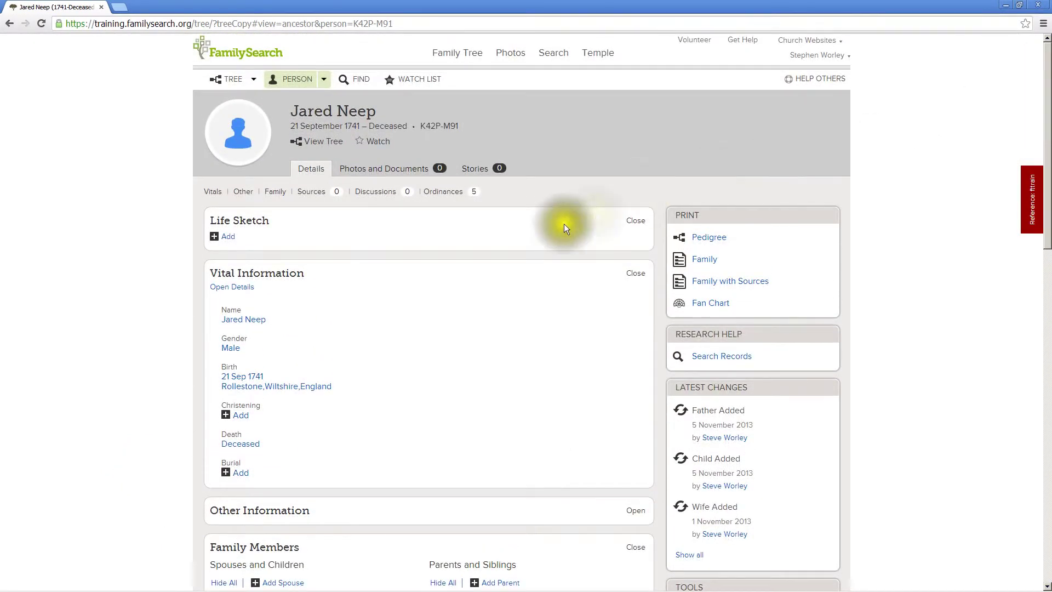
pyautogui.click(228, 239)
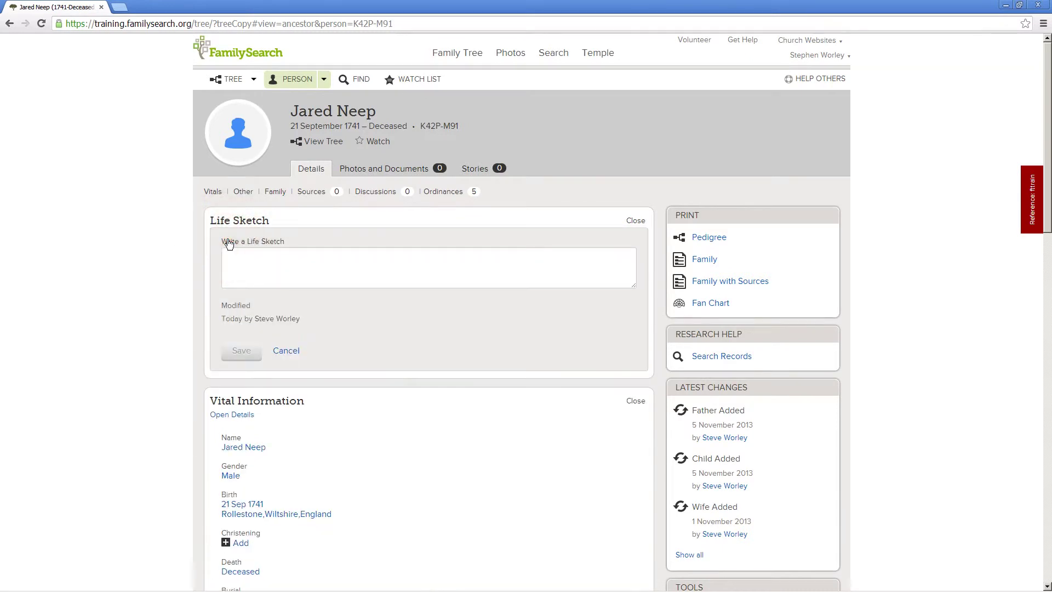
pyautogui.click(229, 249)
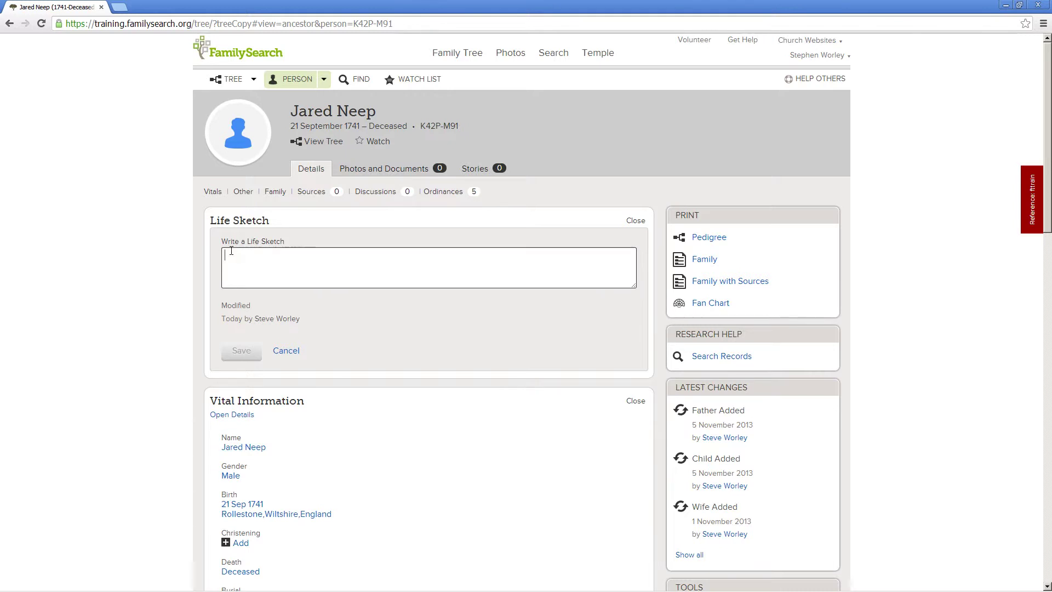
pyautogui.click(632, 221)
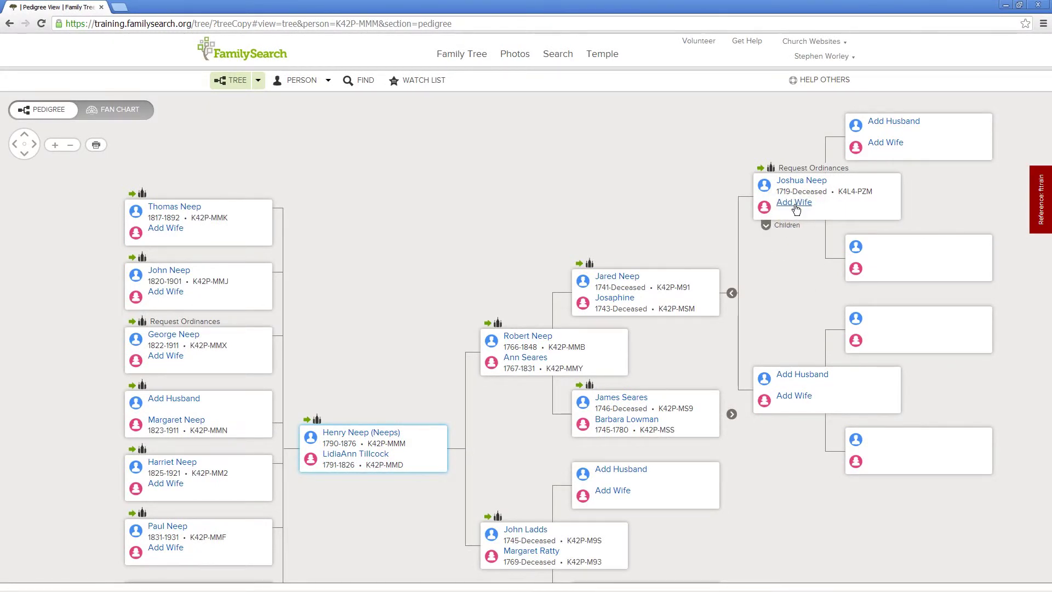
# Start adding a wife for the new father in the pedigree, entering her first and last name with gender Female
pyautogui.click(796, 205)
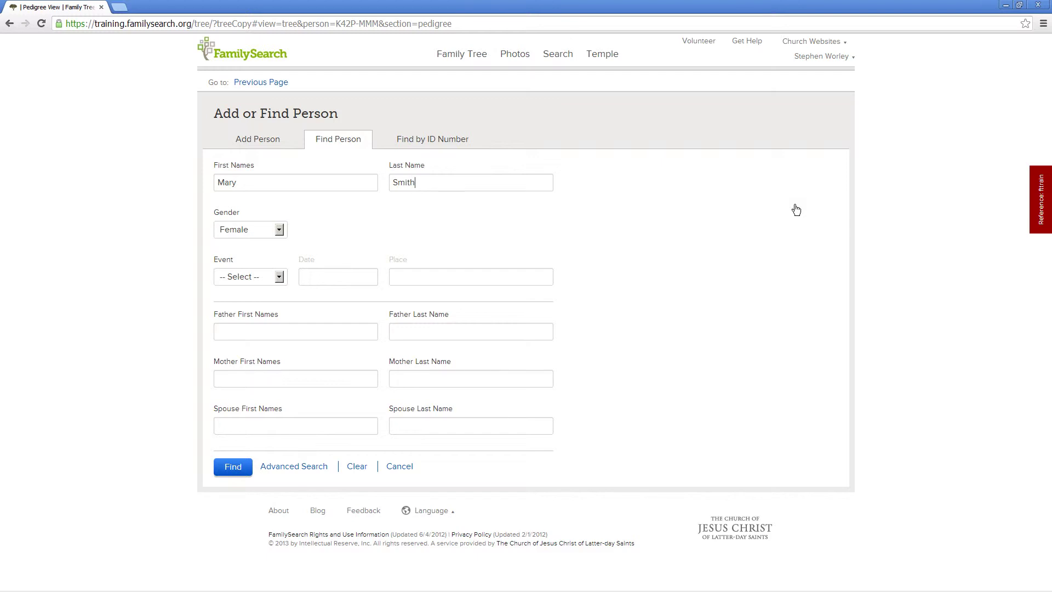
pyautogui.press('capslock')
pyautogui.click(279, 230)
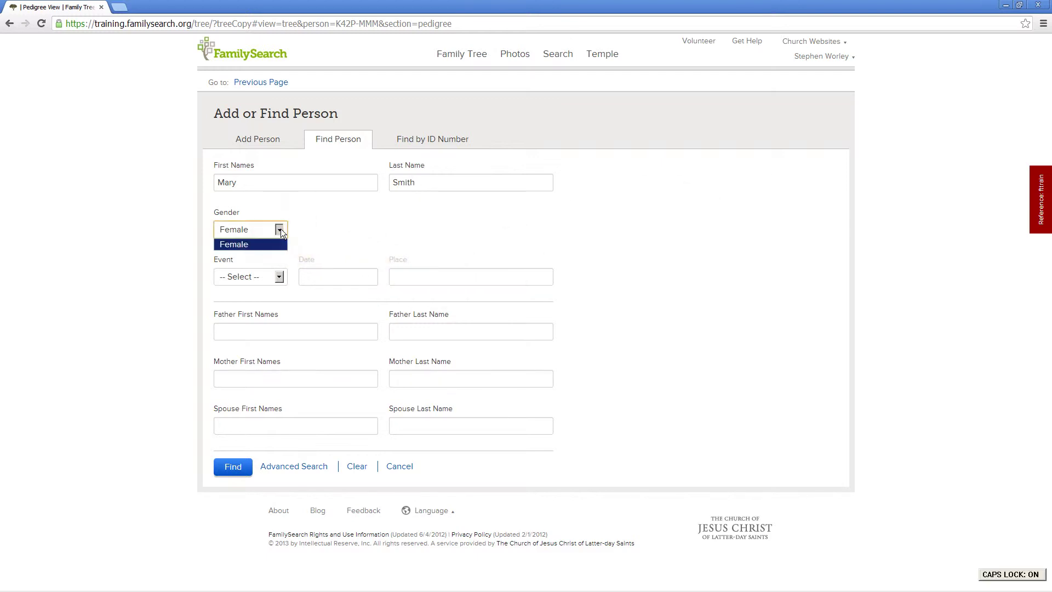
pyautogui.click(281, 230)
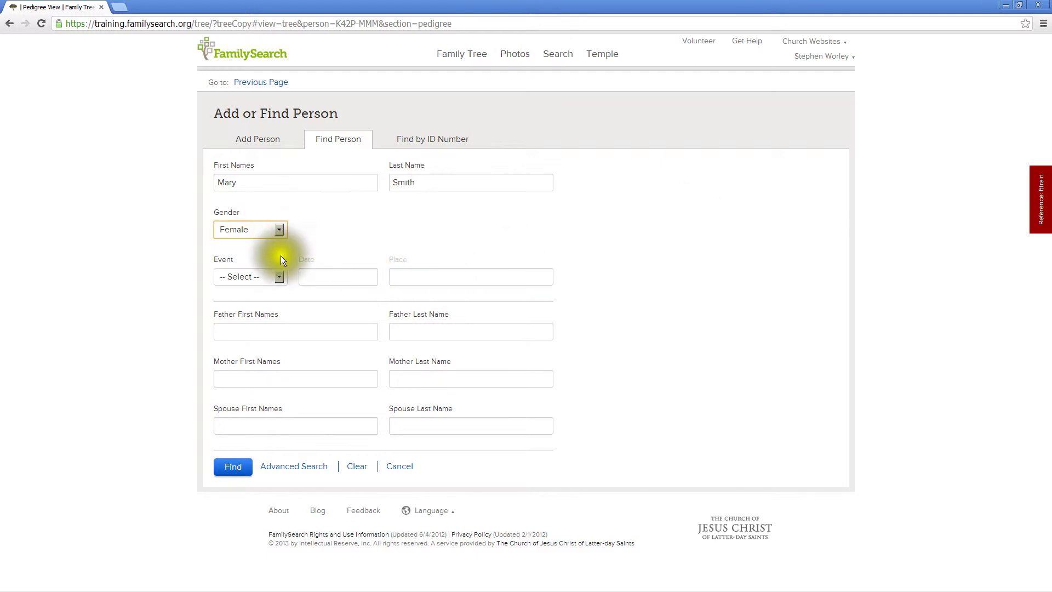
# Search for the wife by her birth year under the Birth event and start a new person record for her
pyautogui.click(278, 276)
pyautogui.click(252, 301)
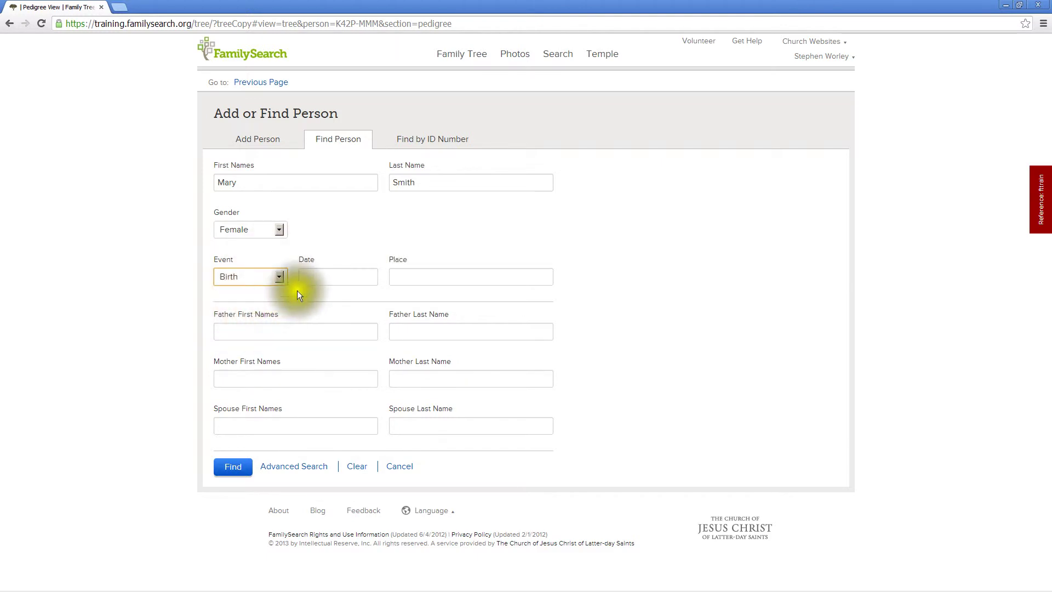
pyautogui.click(326, 275)
pyautogui.write('1720')
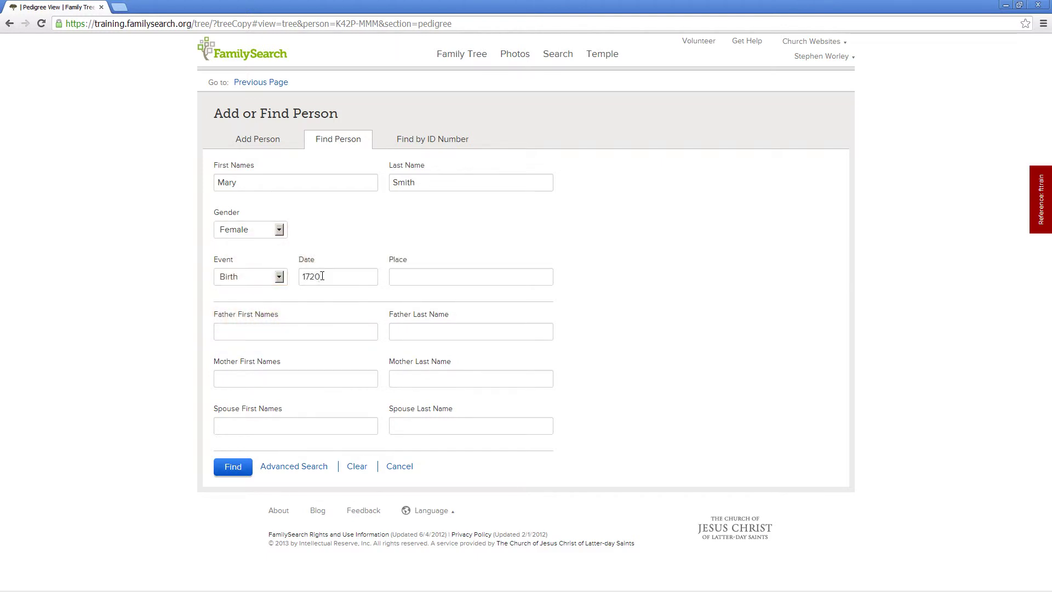
pyautogui.click(236, 467)
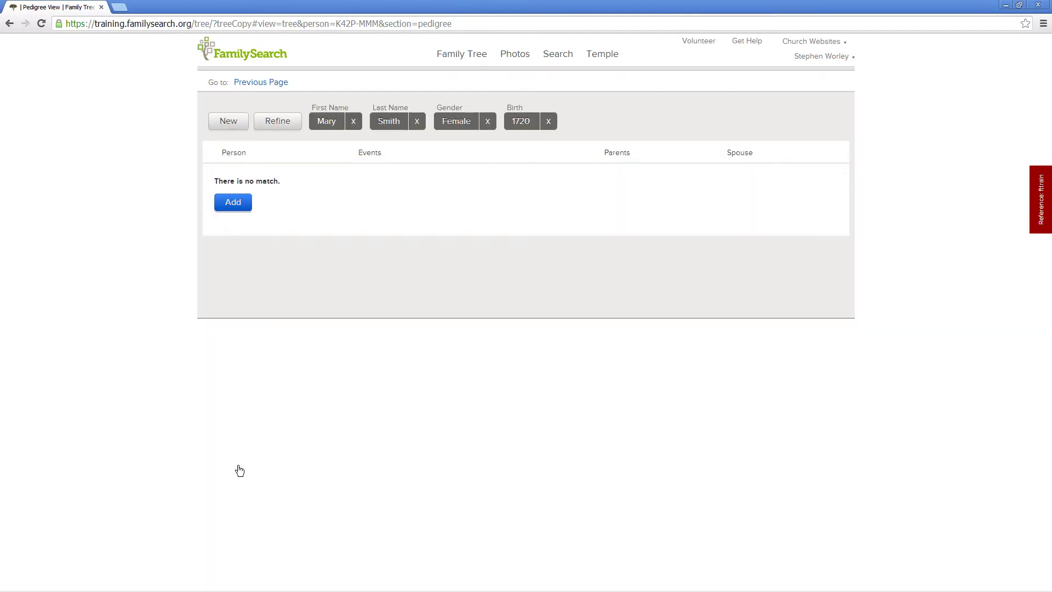
pyautogui.click(230, 203)
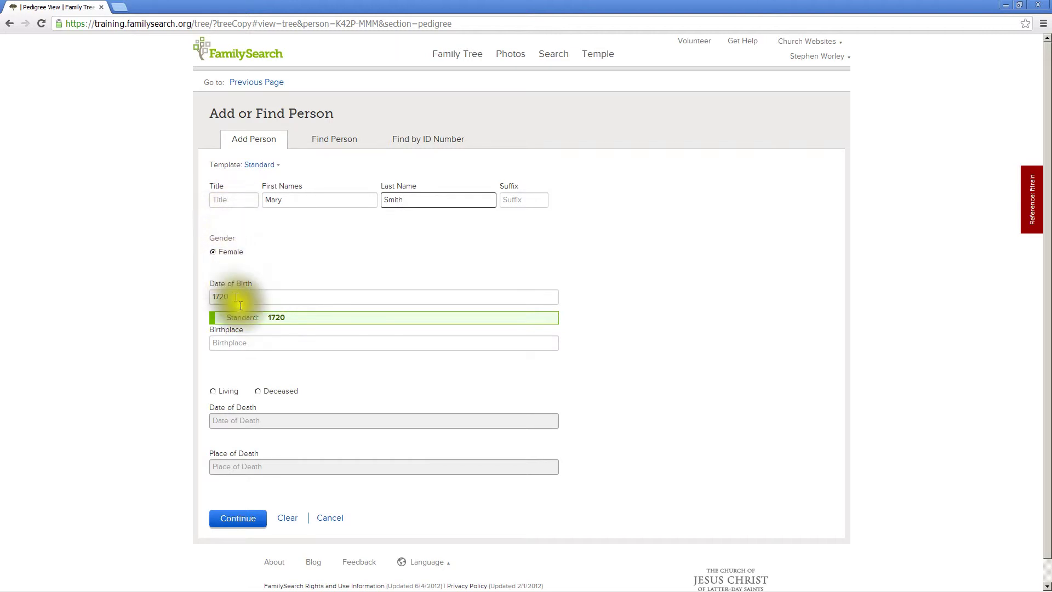
# Complete the wife's new record with birthplace Rollestone, Wiltshire, England and status Deceased, and add her to the tree
pyautogui.click(260, 341)
pyautogui.write('Roll')
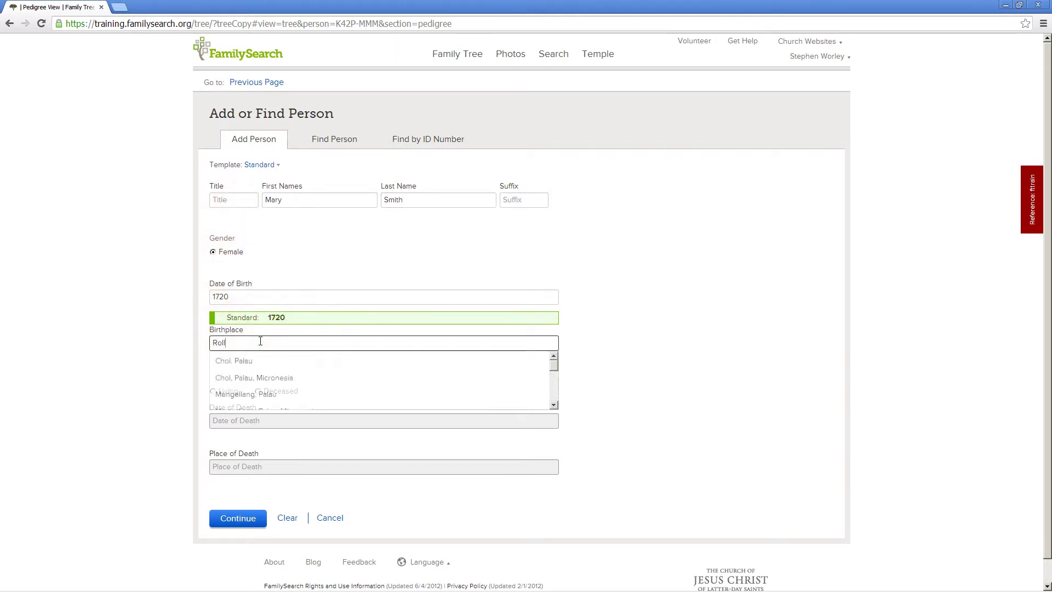
pyautogui.write('estone, w')
pyautogui.click(554, 405)
pyautogui.click(554, 405)
pyautogui.click(554, 405)
pyautogui.click(329, 370)
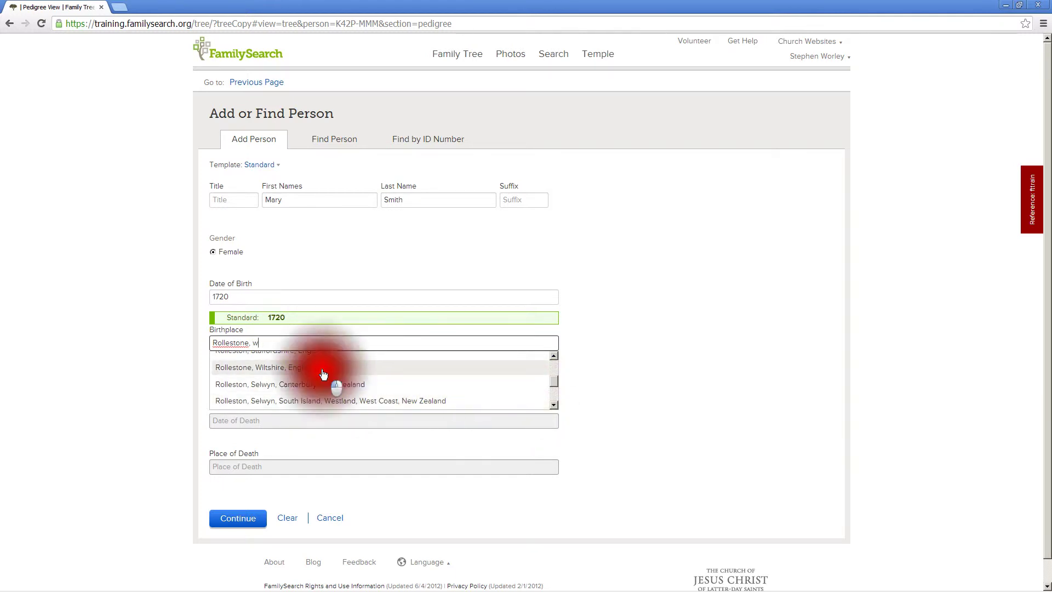
pyautogui.click(262, 393)
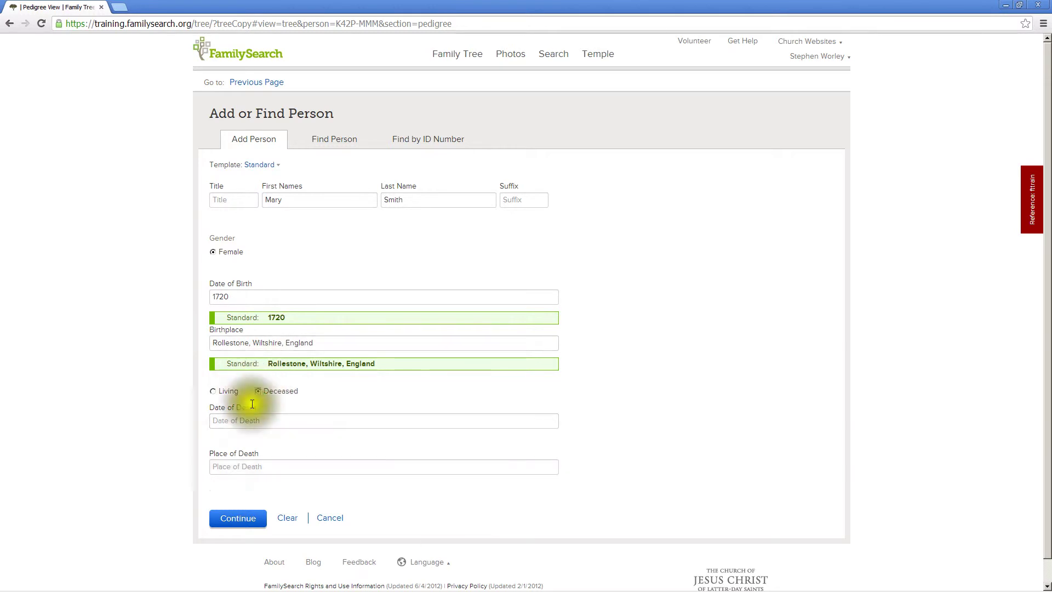
pyautogui.click(238, 518)
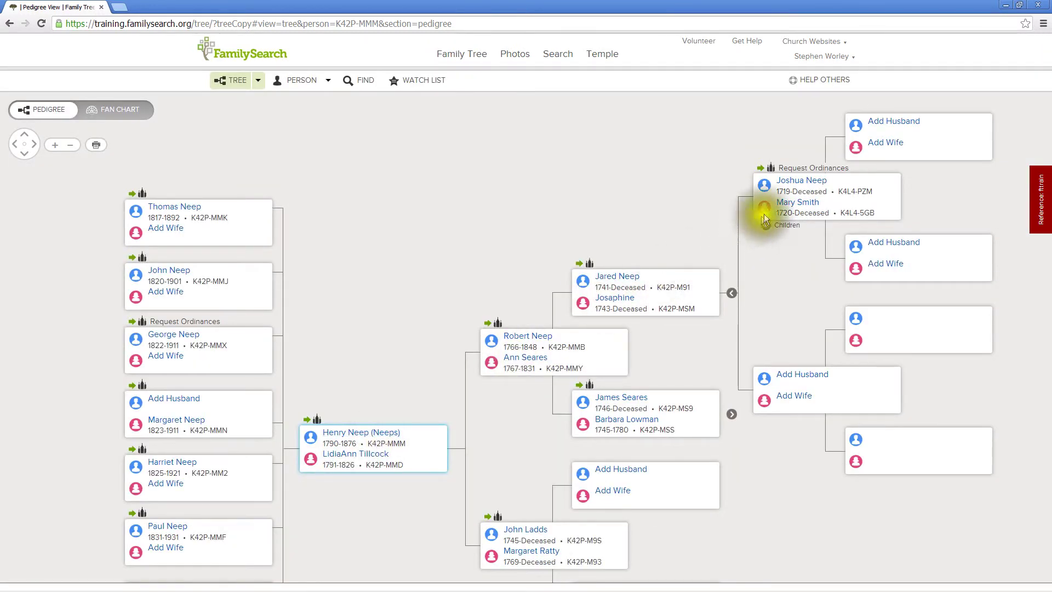
# Open the new wife's person page from the pedigree and review her vital information and family members
pyautogui.click(787, 203)
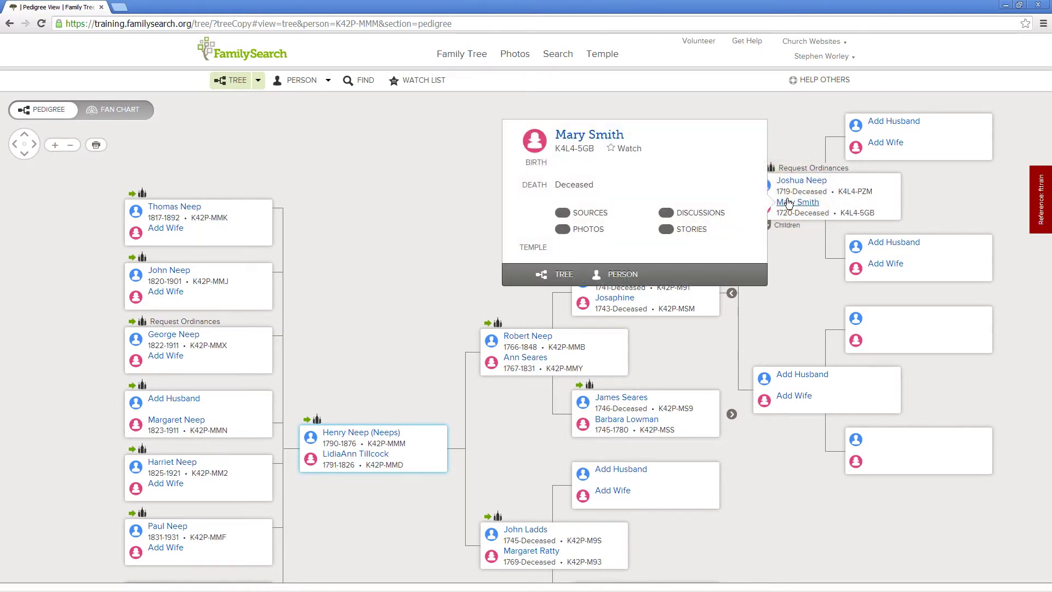
pyautogui.click(625, 275)
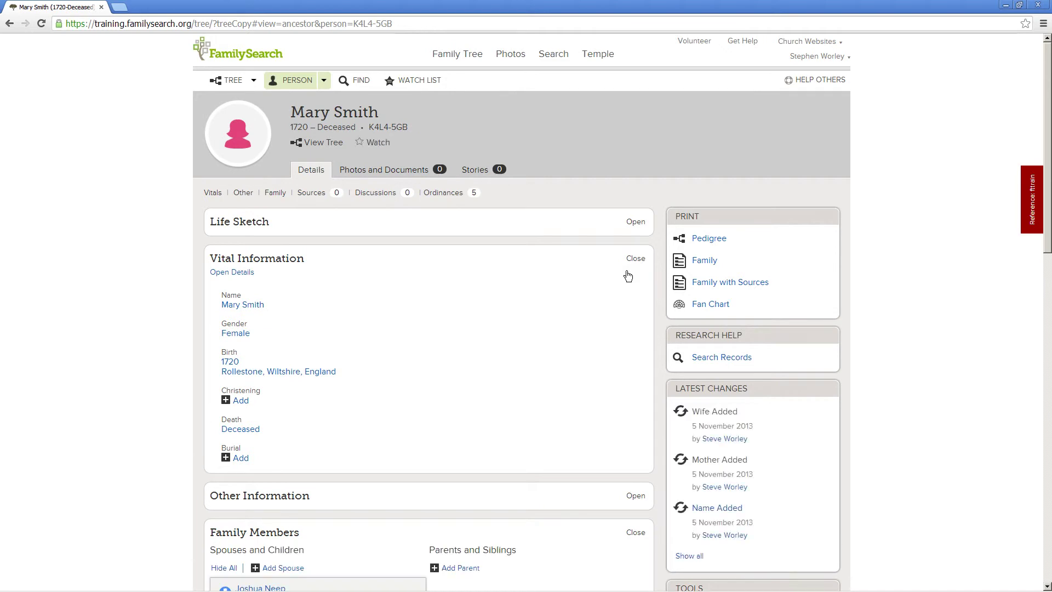
pyautogui.moveTo(1049, 210); pyautogui.dragTo(1041, 291)
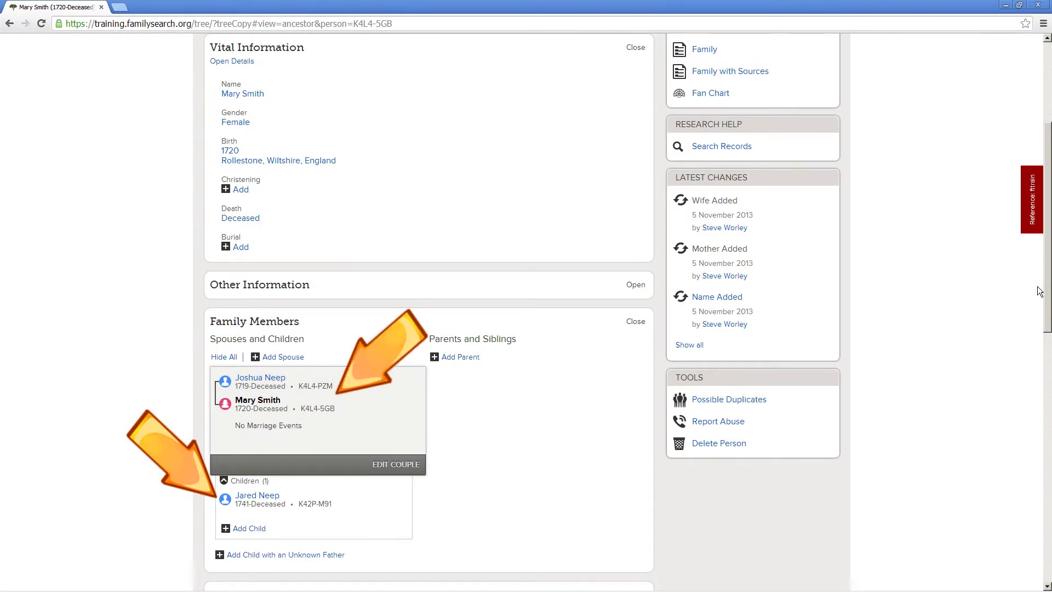
# View the forms for adding a child and a spouse from Family Members, and check the spouse form's gender options
pyautogui.click(263, 530)
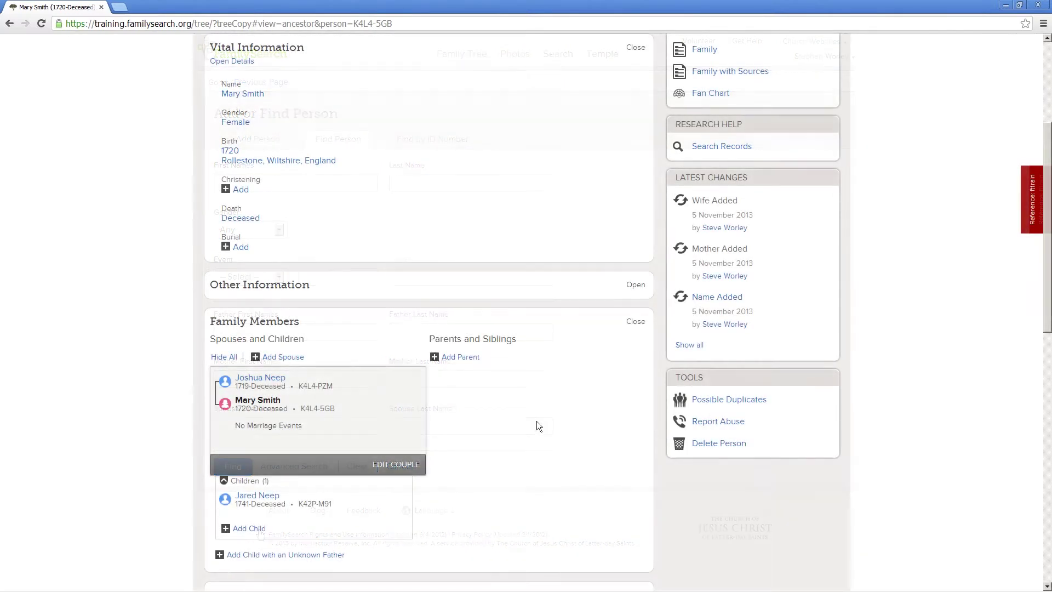
pyautogui.click(298, 358)
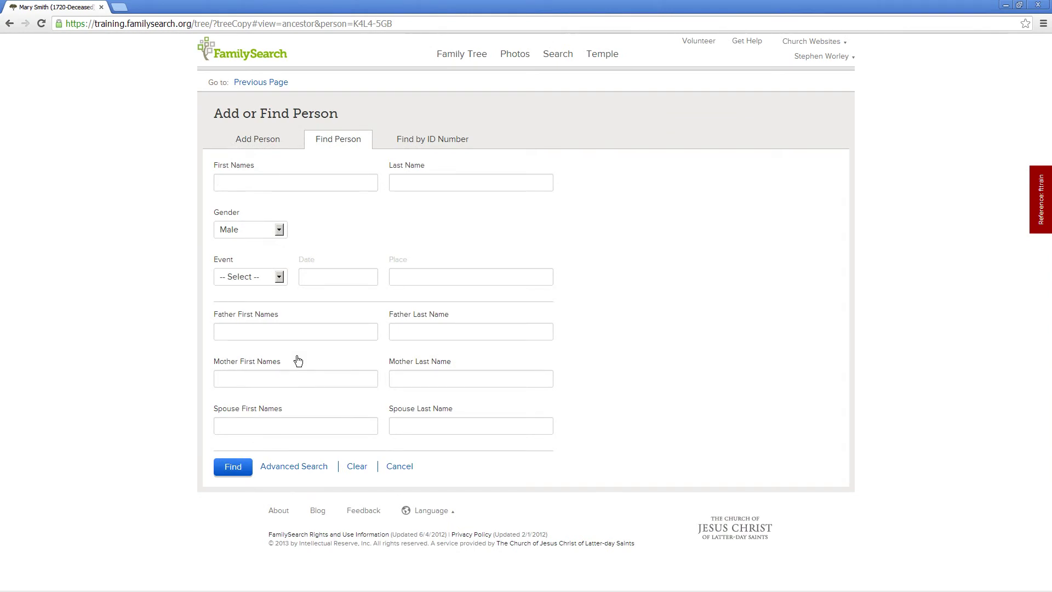
pyautogui.click(277, 231)
pyautogui.click(277, 231)
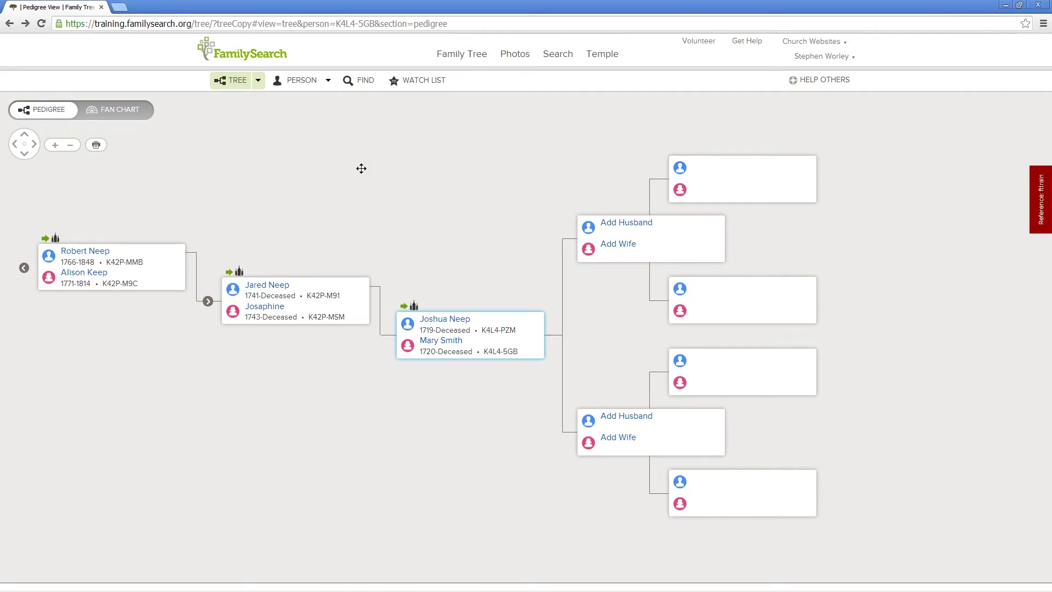
# View the search page for deceased ancestors and return to the pedigree
pyautogui.click(365, 80)
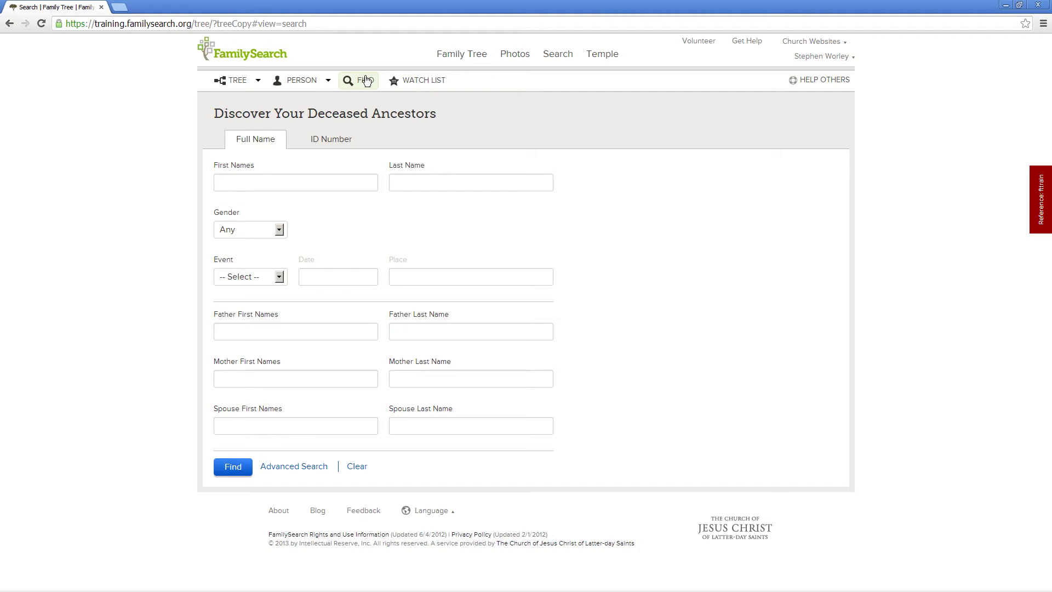
pyautogui.click(9, 25)
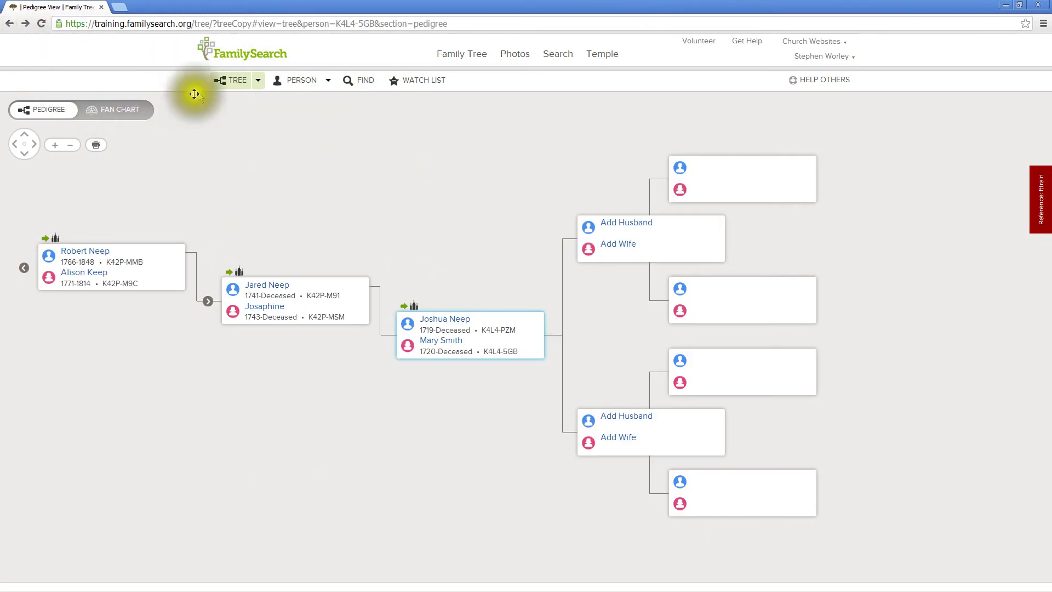
# Review the recent people lists for the tree and person views, and open a blank form for an unconnected person
pyautogui.click(257, 81)
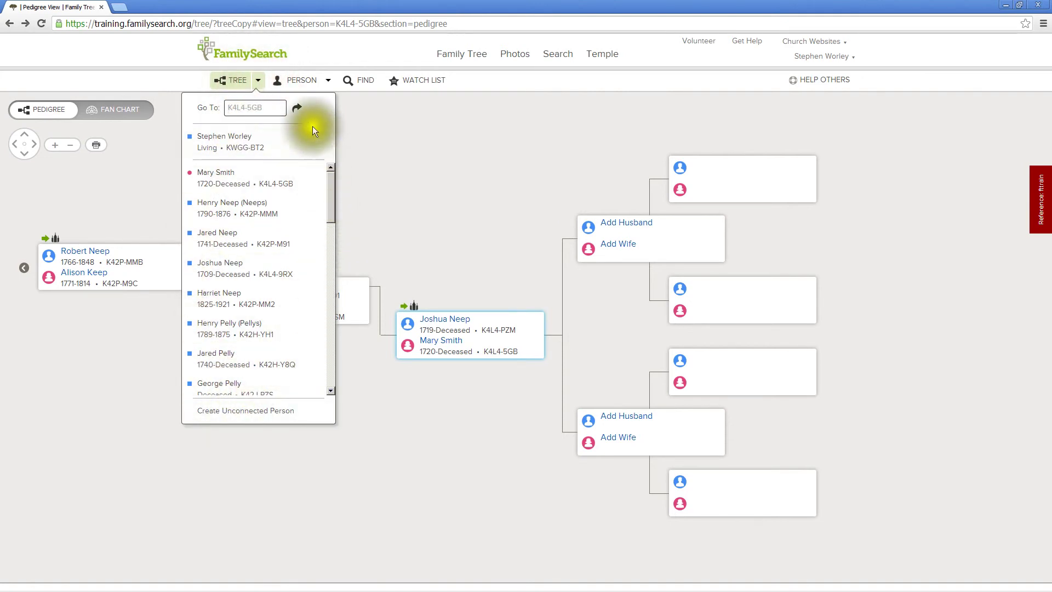
pyautogui.click(328, 81)
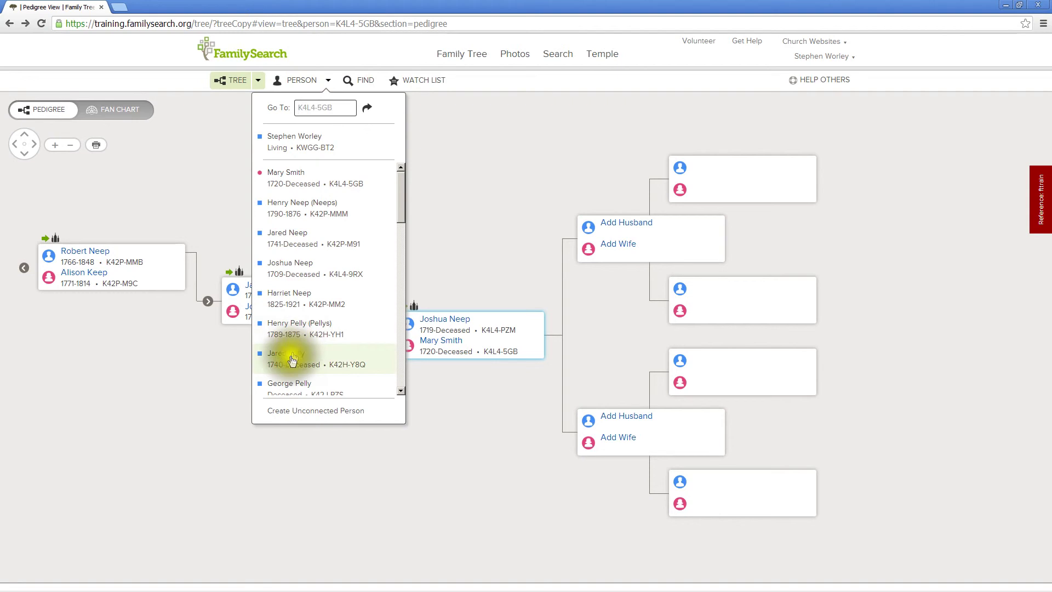
pyautogui.click(305, 411)
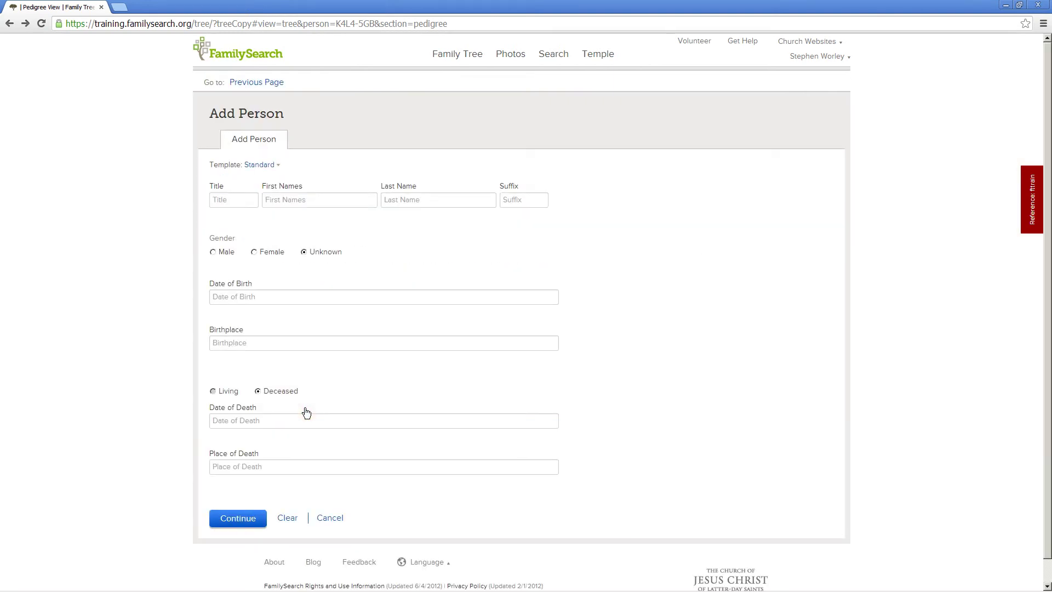